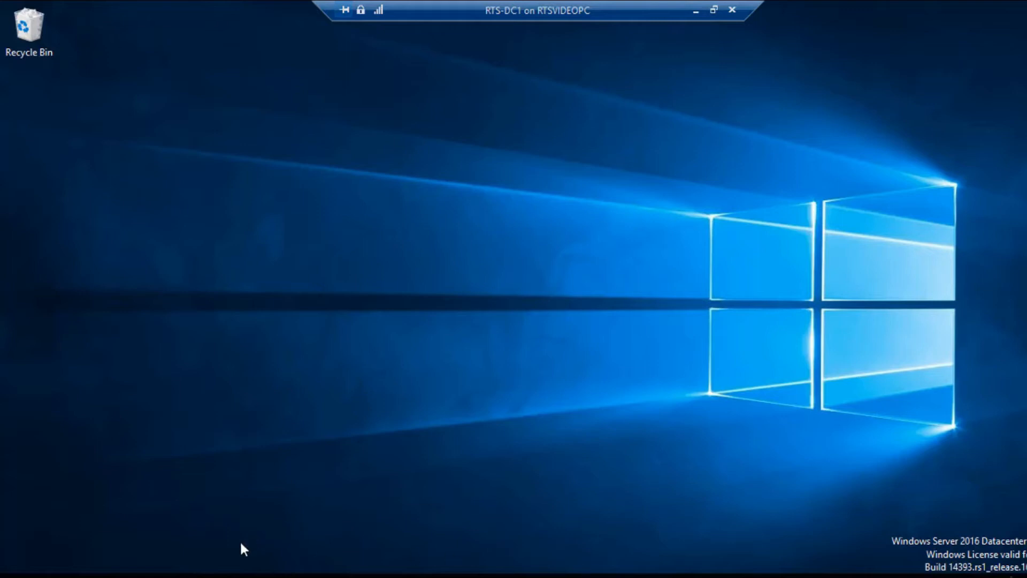
Open Group Policy Management and Active Directory Users and Computers from Server Manager, and minimize Server Manager
{"action": "left_click", "coordinate": [212, 576]}
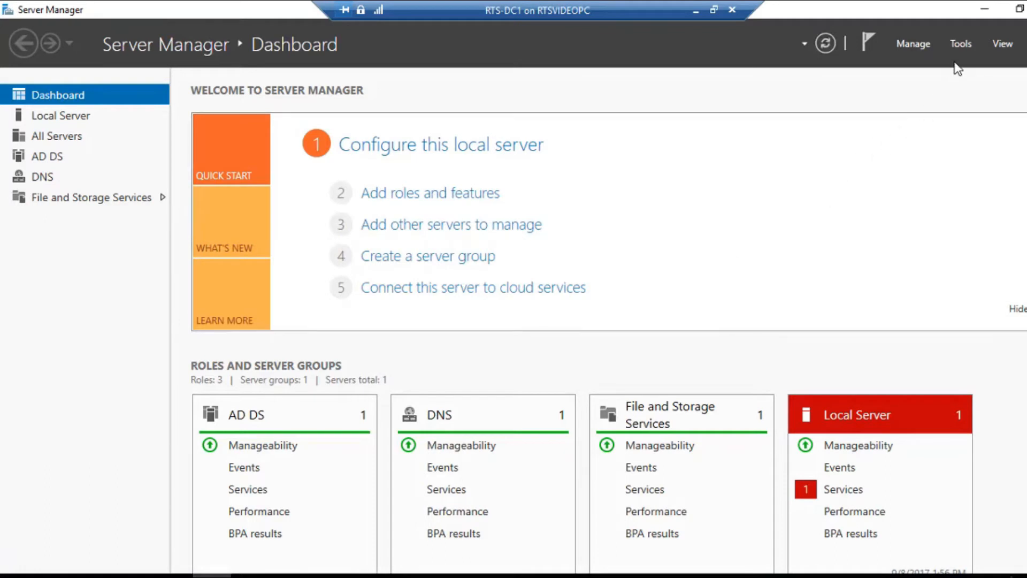
{"action": "left_click", "coordinate": [961, 44]}
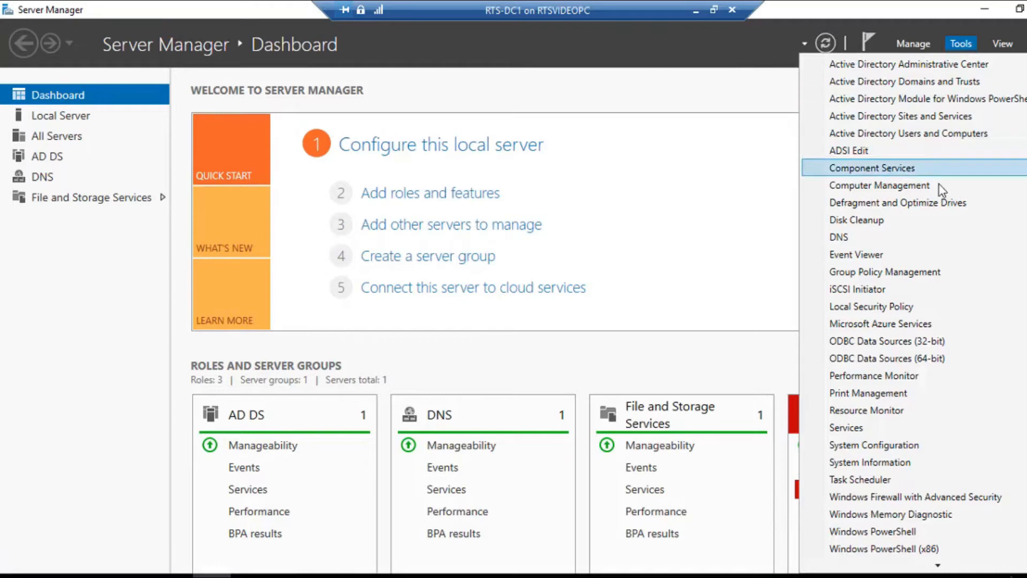
{"action": "left_click", "coordinate": [917, 272]}
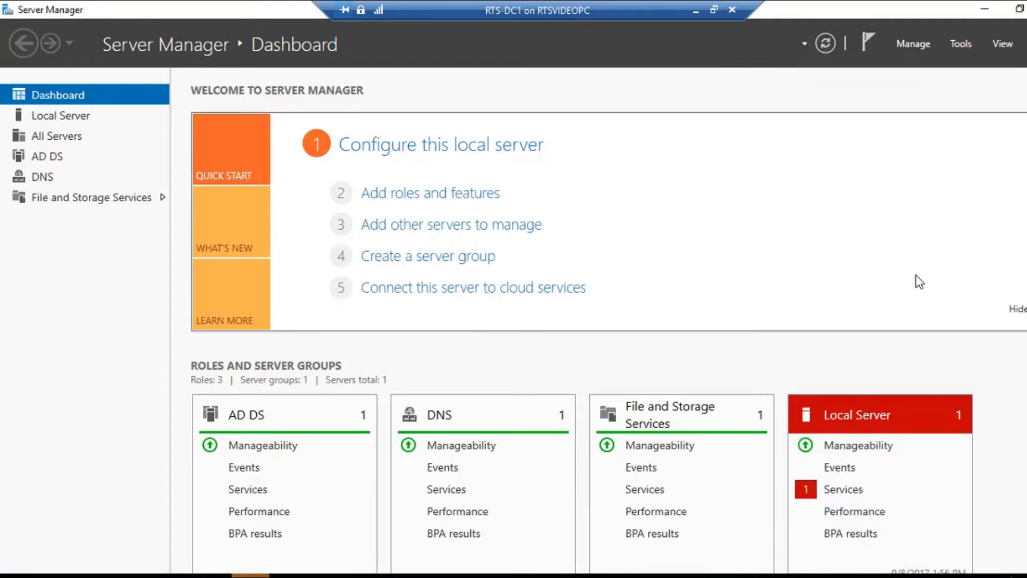
{"action": "left_click", "coordinate": [961, 39]}
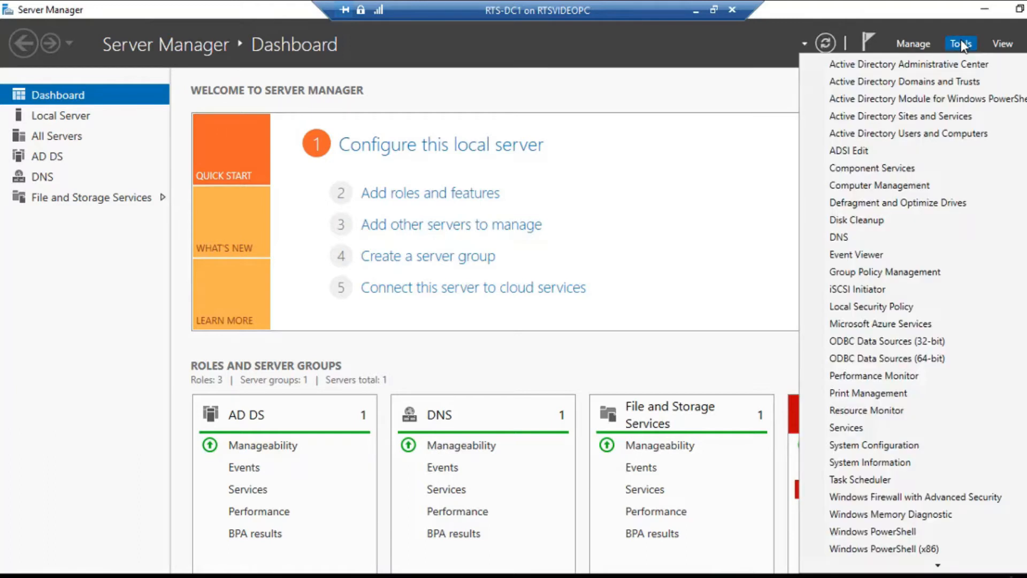
{"action": "left_click", "coordinate": [946, 135]}
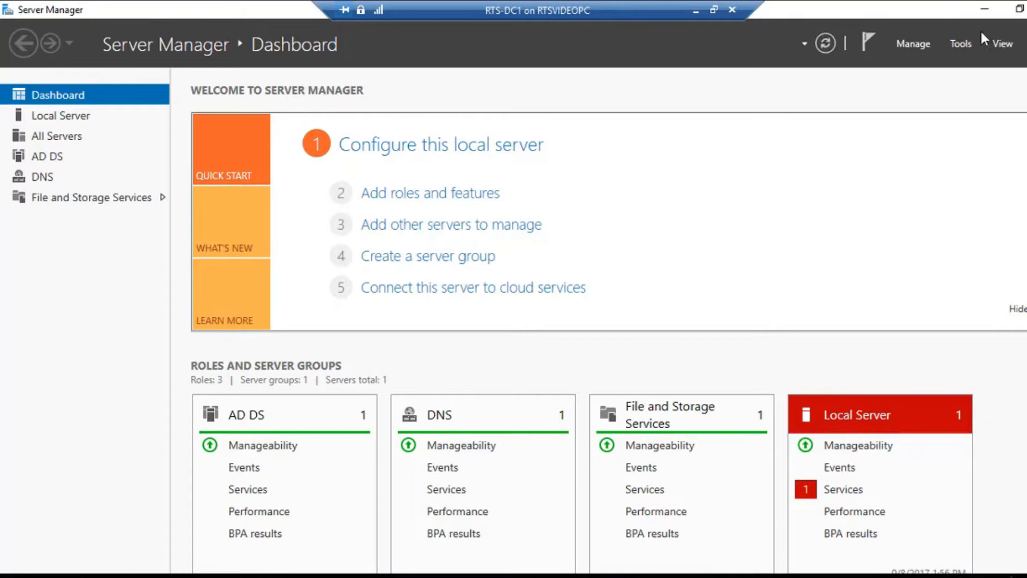
{"action": "left_click", "coordinate": [983, 13]}
{"action": "left_click", "coordinate": [982, 12]}
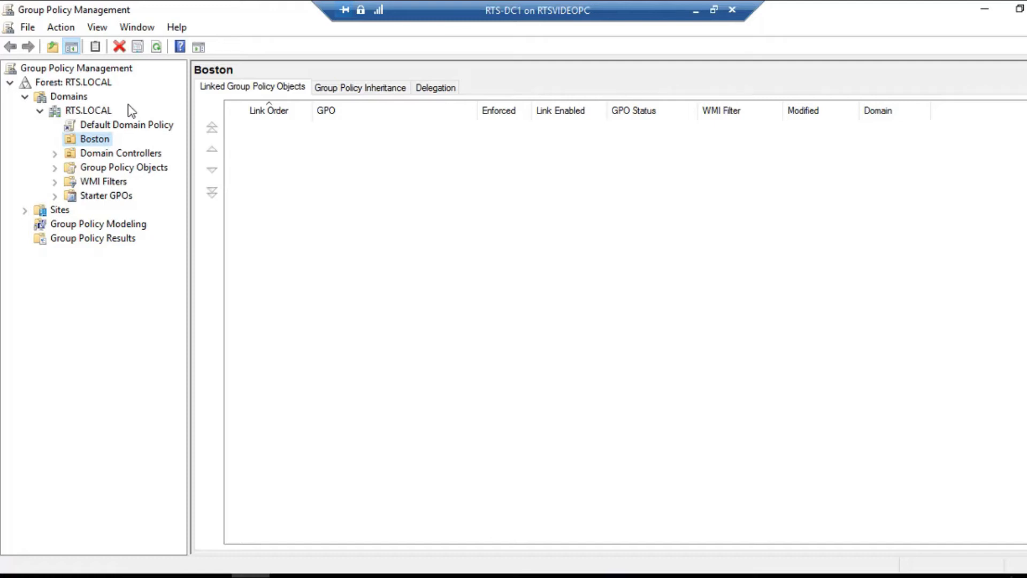
Create a GPO named "Boston Desktop Settings" in the RTS.LOCAL domain, linked to the Boston organizational unit
{"action": "left_click", "coordinate": [98, 112]}
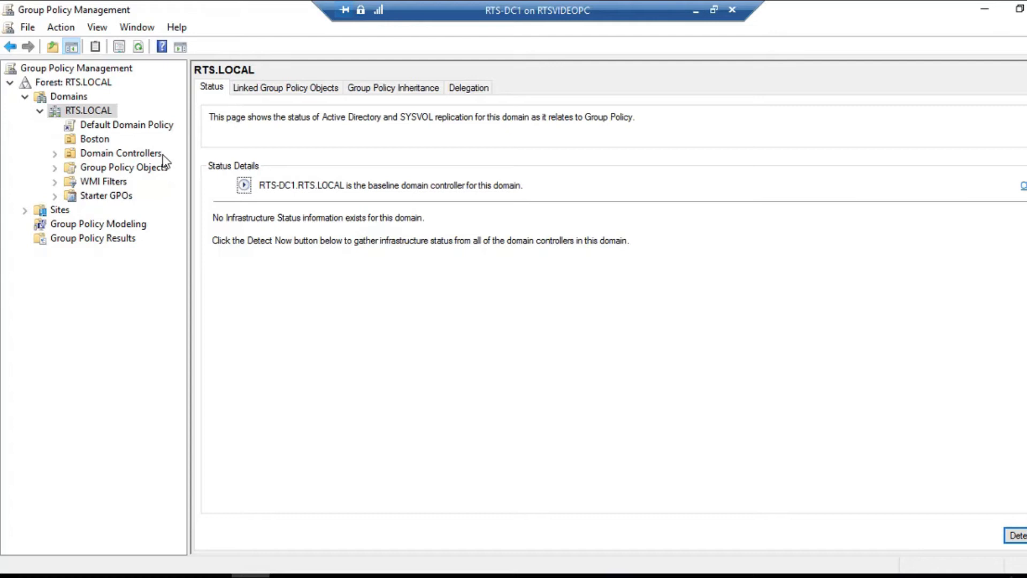
{"action": "left_click", "coordinate": [86, 141]}
{"action": "right_click", "coordinate": [86, 140]}
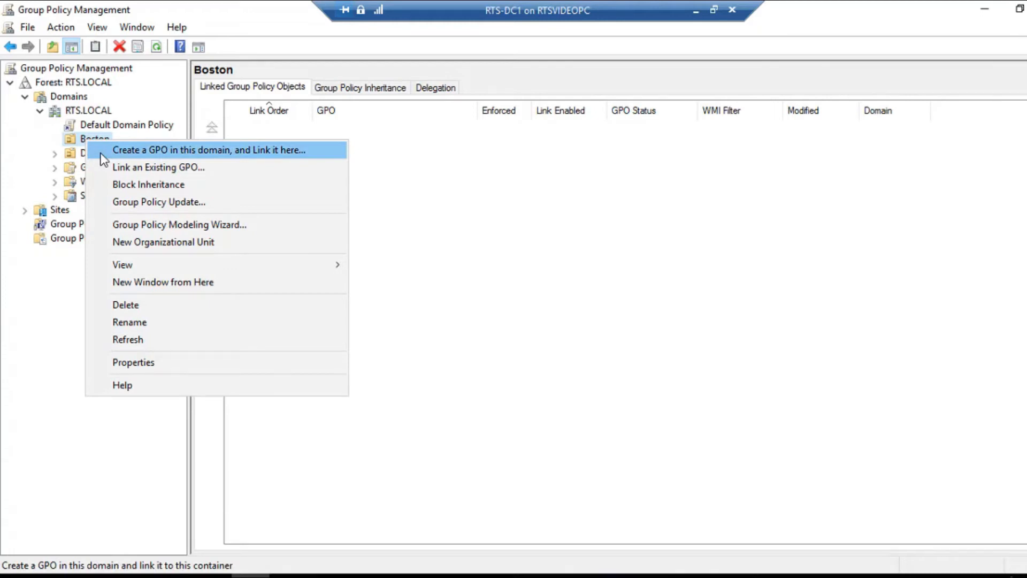
{"action": "left_click", "coordinate": [107, 151]}
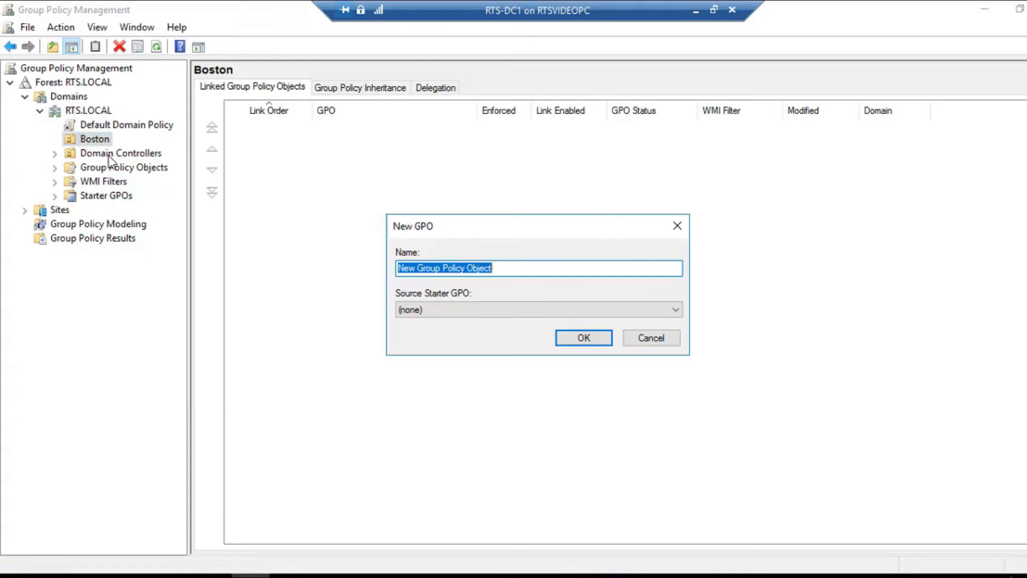
{"action": "type", "text": "Bos"}
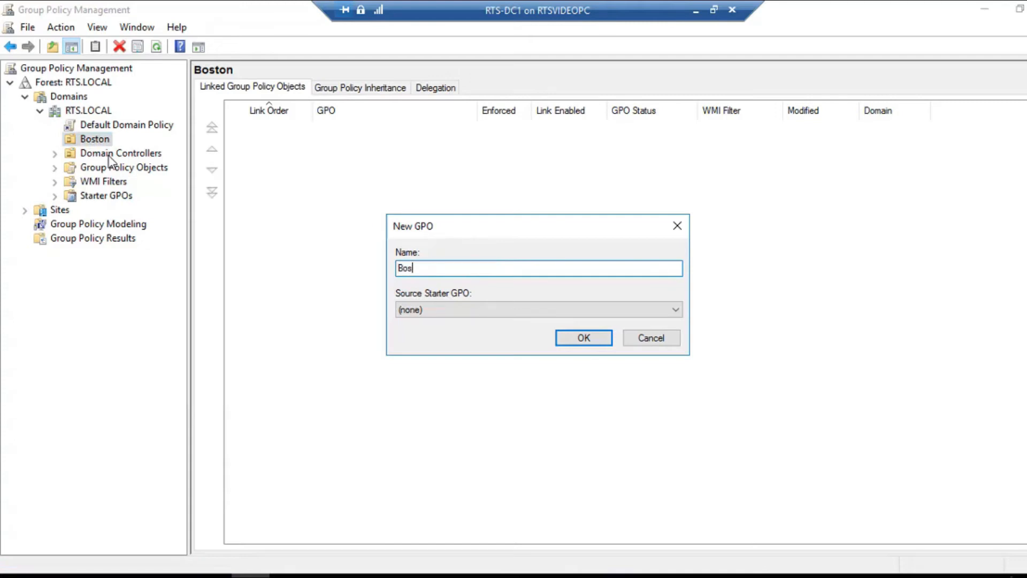
{"action": "type", "text": "ton Desktop Settings"}
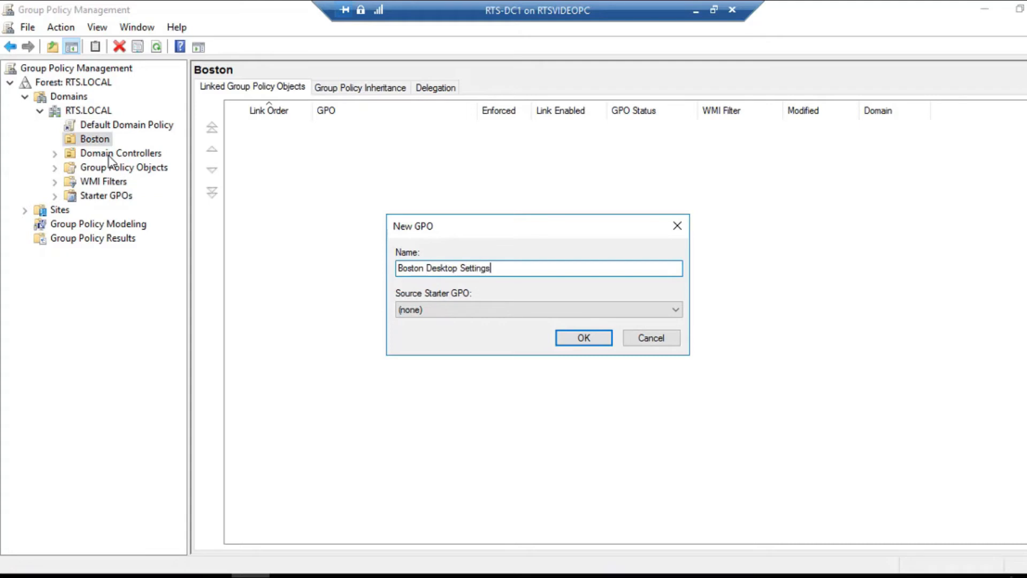
{"action": "key", "text": "Return"}
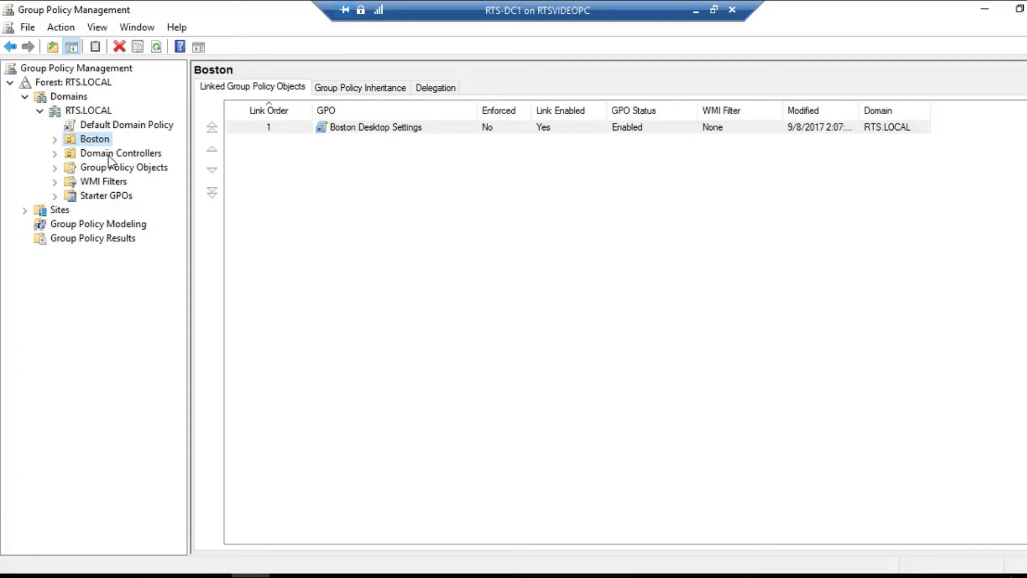
Expand the Boston OU and Group Policy Objects container, and widen the console tree to show full GPO names
{"action": "left_click", "coordinate": [55, 140]}
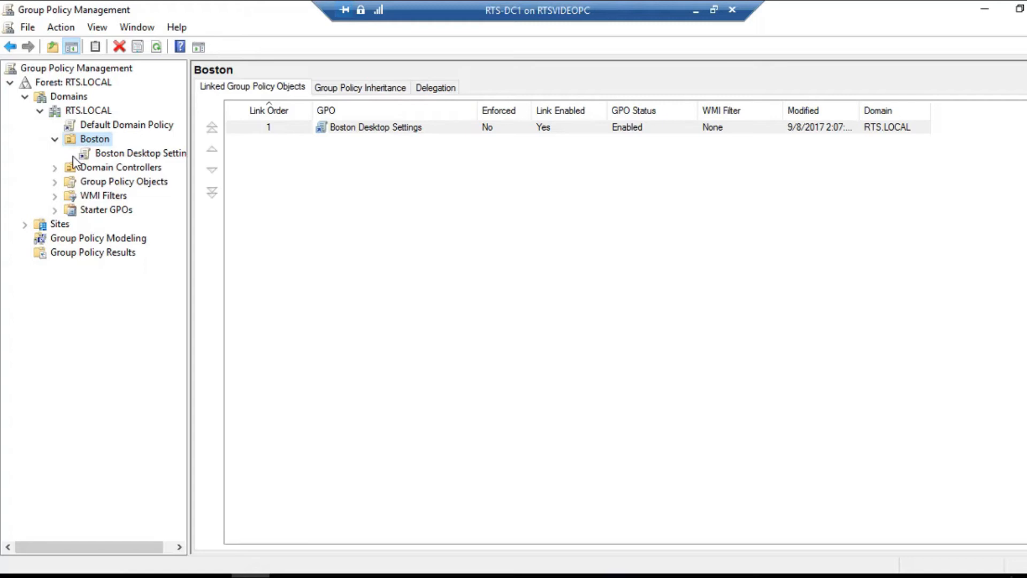
{"action": "left_click", "coordinate": [55, 182]}
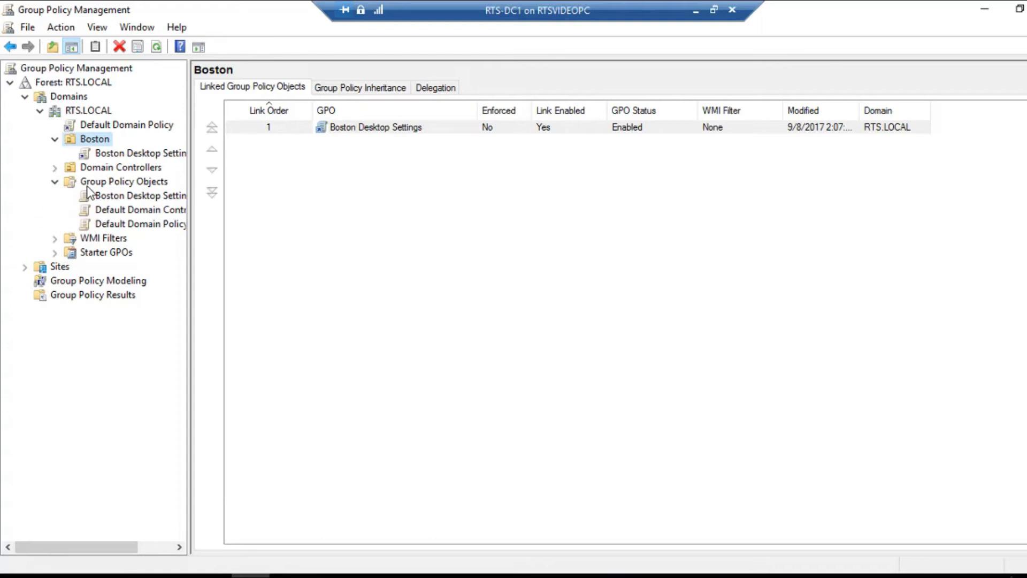
{"action": "left_click_drag", "start_coordinate": [190, 236], "coordinate": [276, 236]}
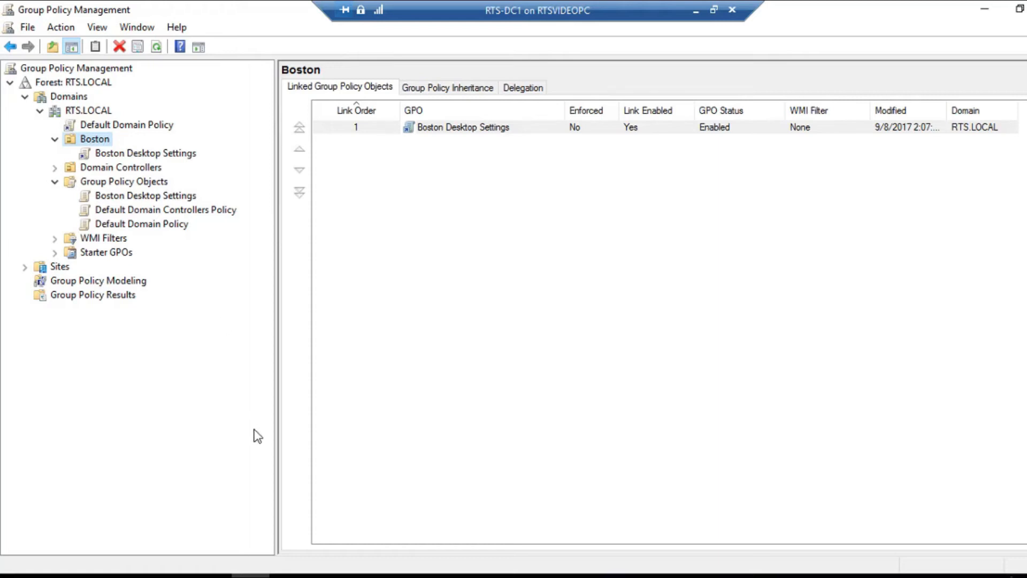
In Active Directory Users and Computers, move the user account listed just above Cert Publishers from Users into the Boston OU
{"action": "left_click", "coordinate": [289, 576]}
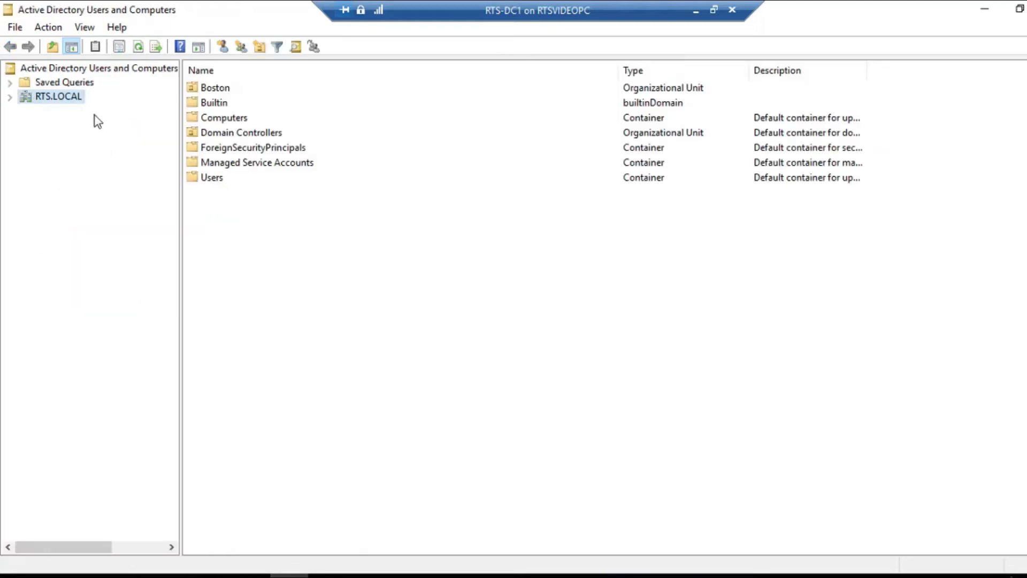
{"action": "left_click", "coordinate": [8, 97]}
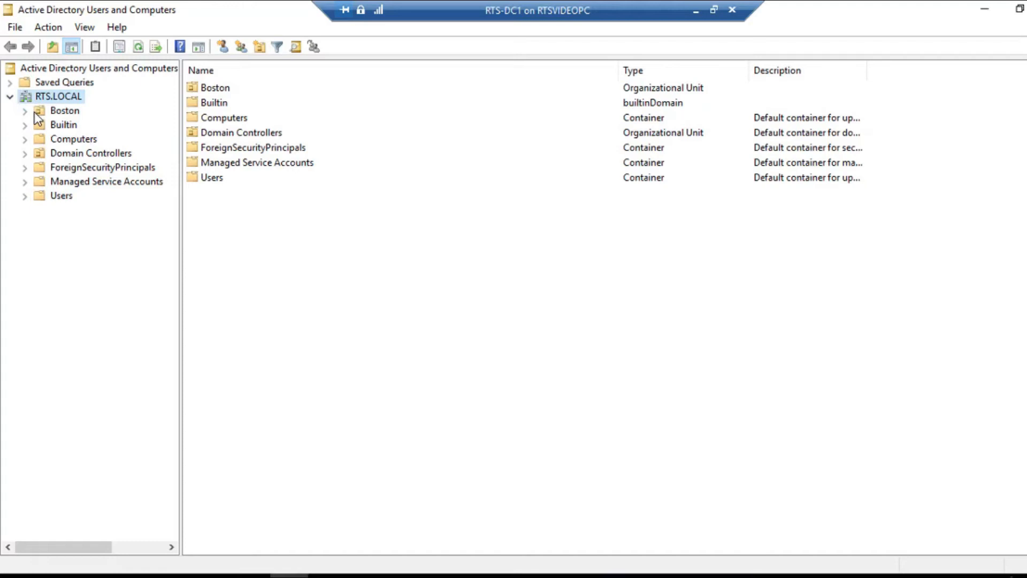
{"action": "left_click", "coordinate": [49, 112]}
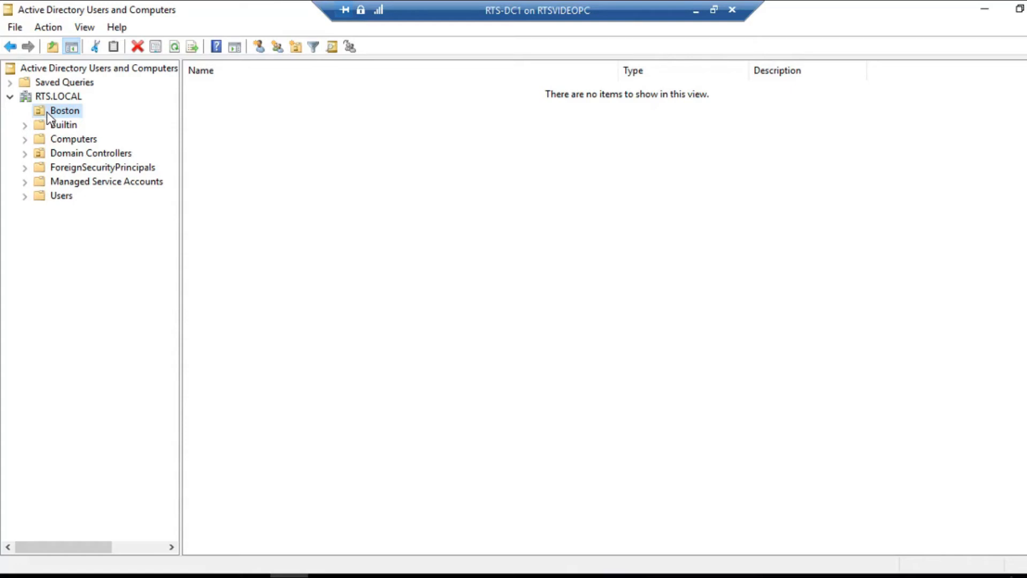
{"action": "left_click", "coordinate": [60, 195]}
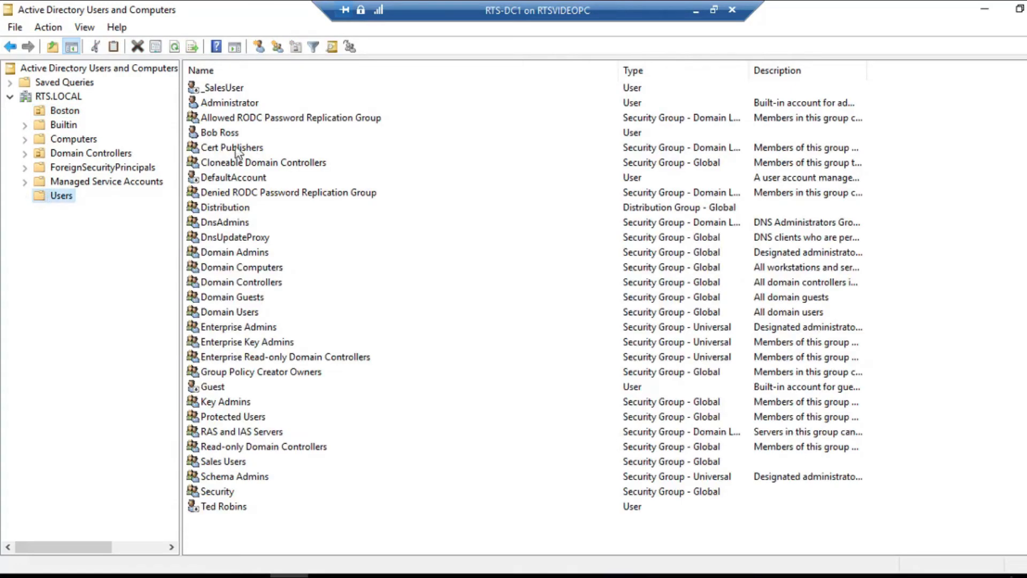
{"action": "left_click", "coordinate": [218, 135]}
{"action": "left_click_drag", "start_coordinate": [218, 138], "coordinate": [67, 115]}
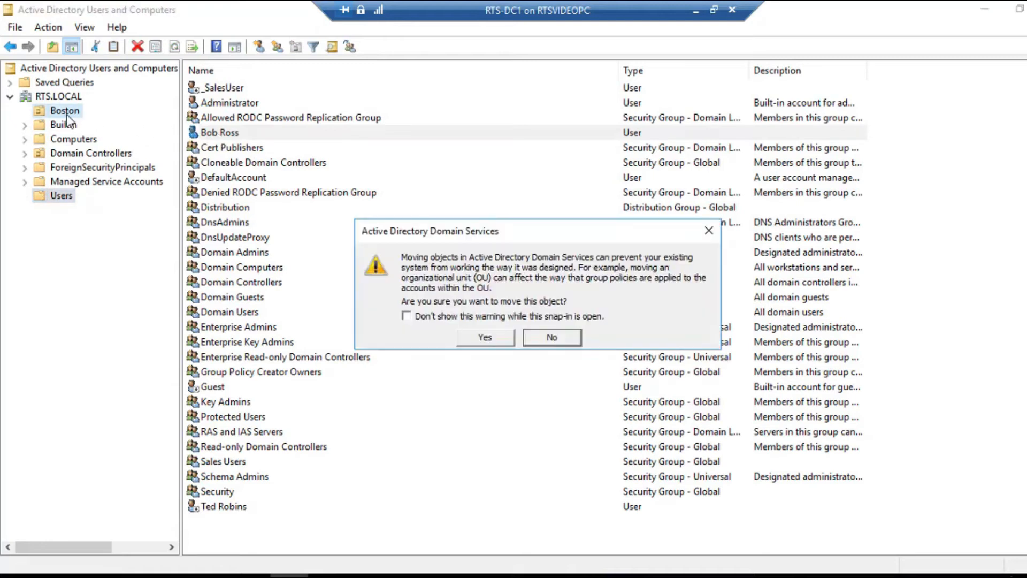
{"action": "left_click", "coordinate": [487, 338]}
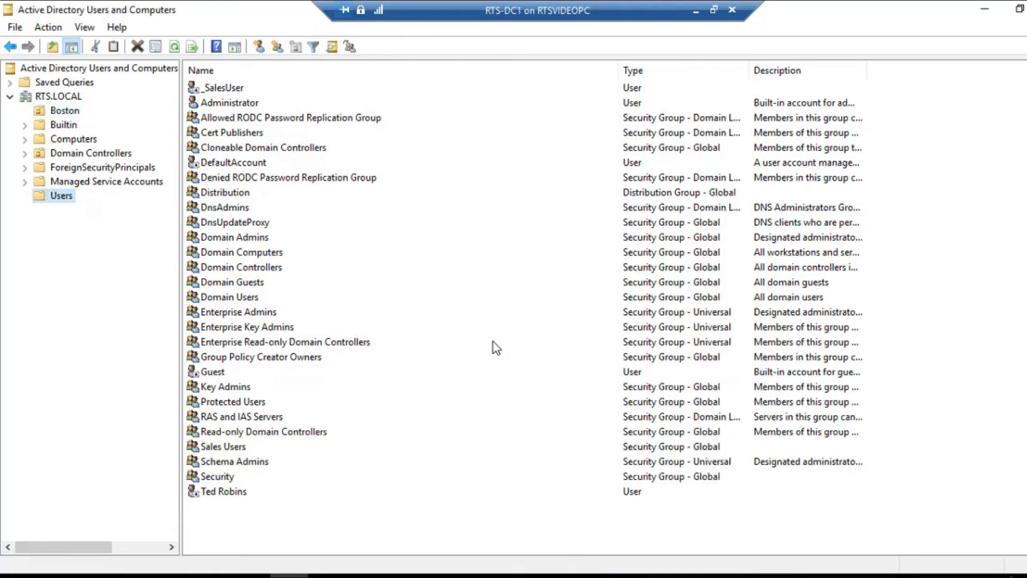
{"action": "left_click", "coordinate": [62, 113]}
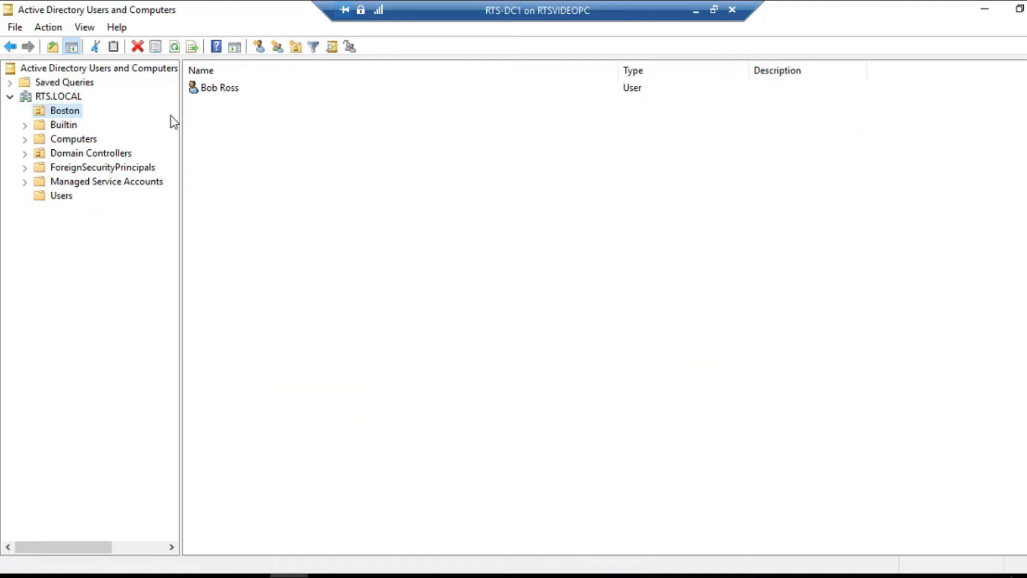
Move the computer RTS-CL2 from the Computers container into the Boston OU and display the OU's contents
{"action": "left_click", "coordinate": [96, 138]}
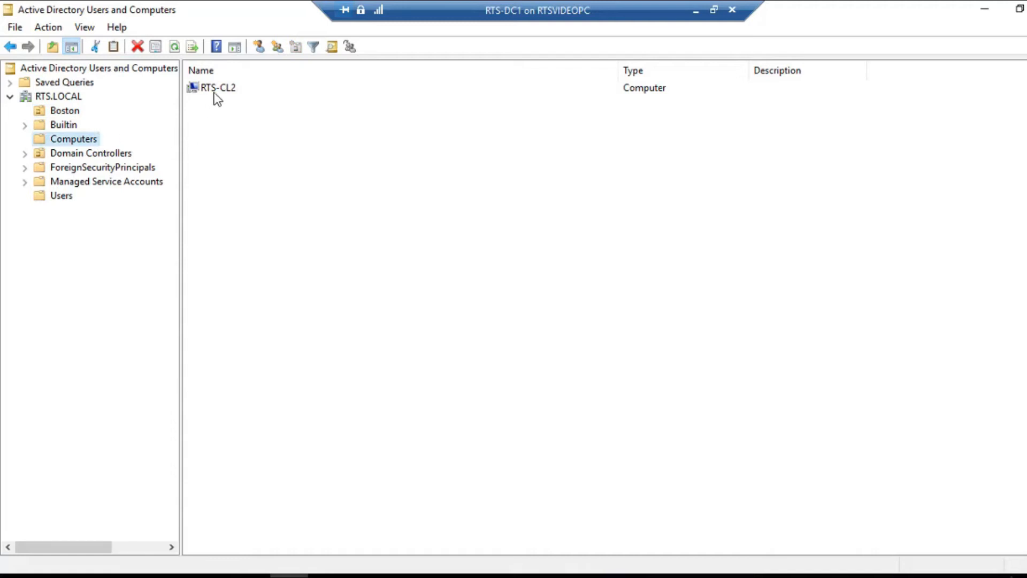
{"action": "left_click_drag", "start_coordinate": [214, 91], "coordinate": [73, 111]}
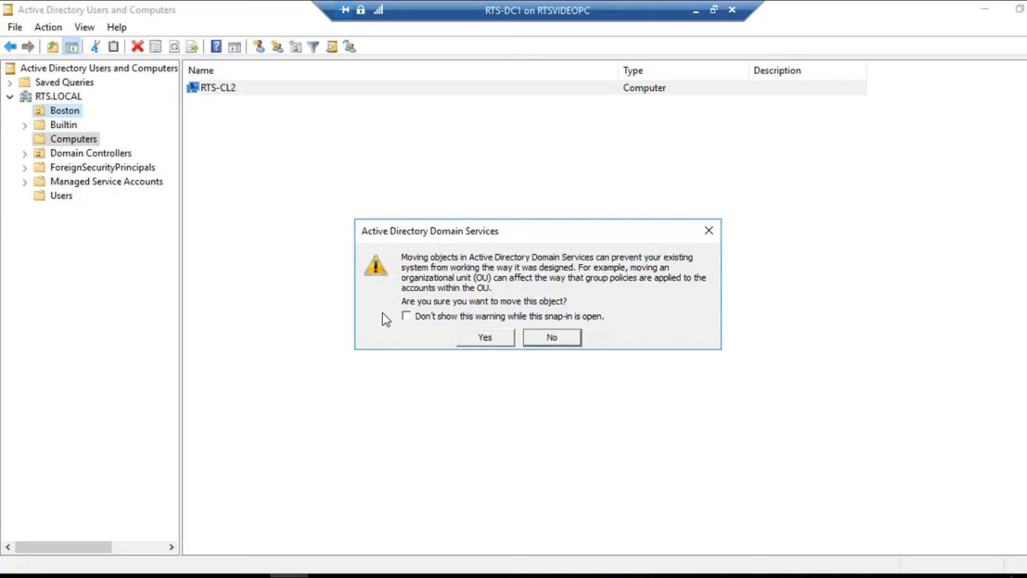
{"action": "left_click", "coordinate": [485, 338]}
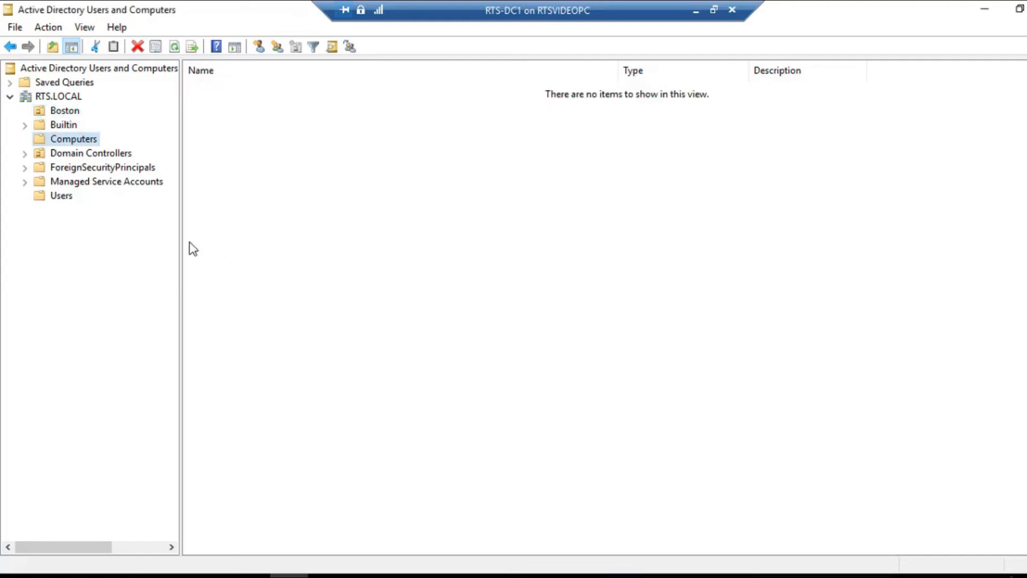
{"action": "left_click", "coordinate": [58, 113]}
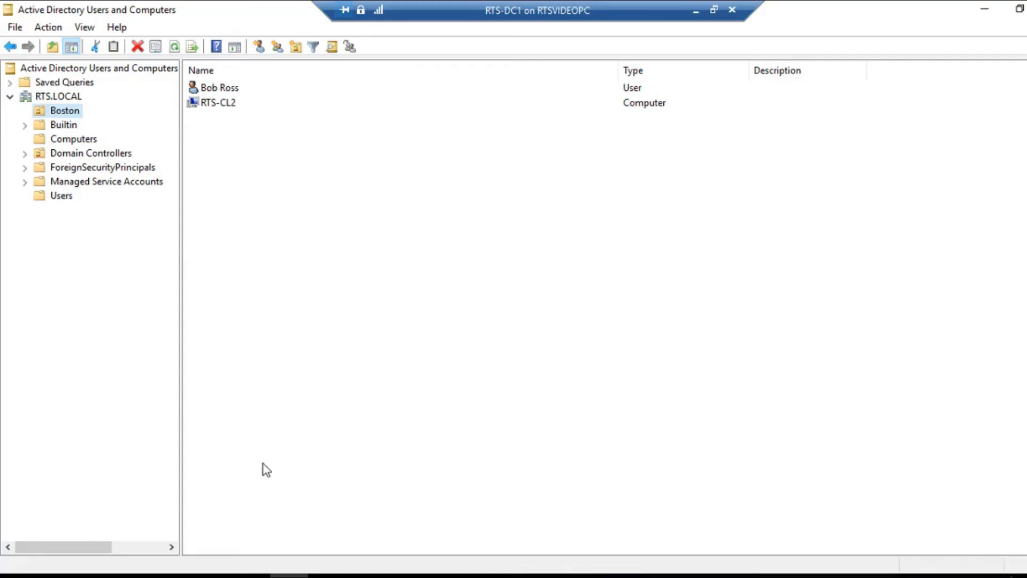
Switch back to Group Policy Management and view the scope of the Boston Desktop Settings link under Boston
{"action": "left_click", "coordinate": [251, 576]}
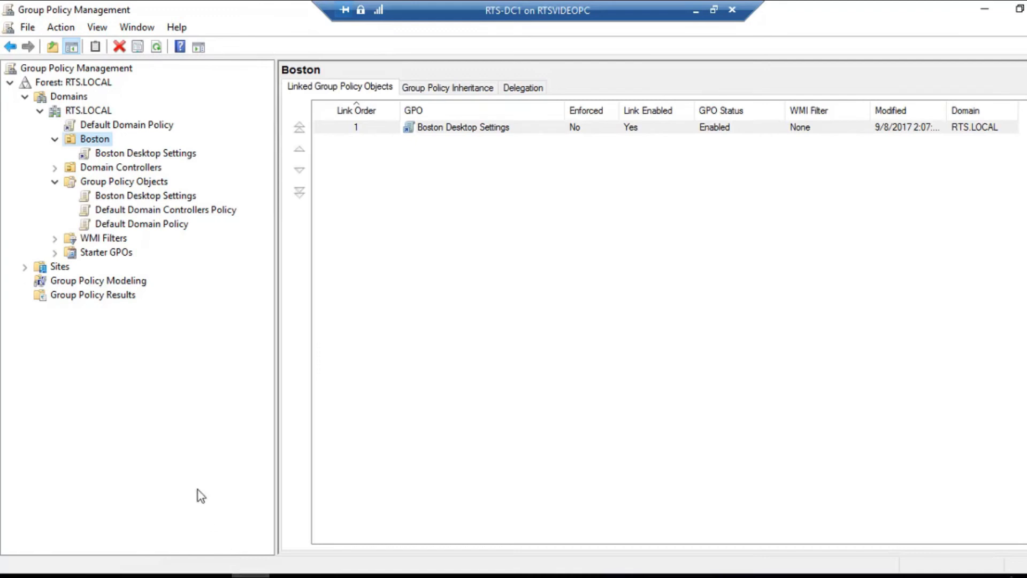
{"action": "left_click", "coordinate": [127, 155]}
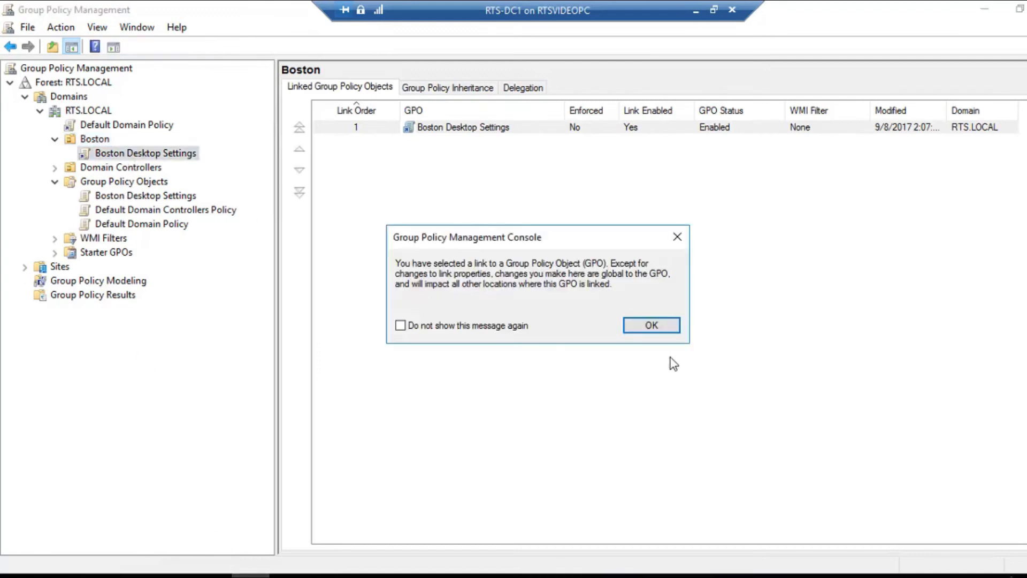
{"action": "left_click", "coordinate": [646, 323]}
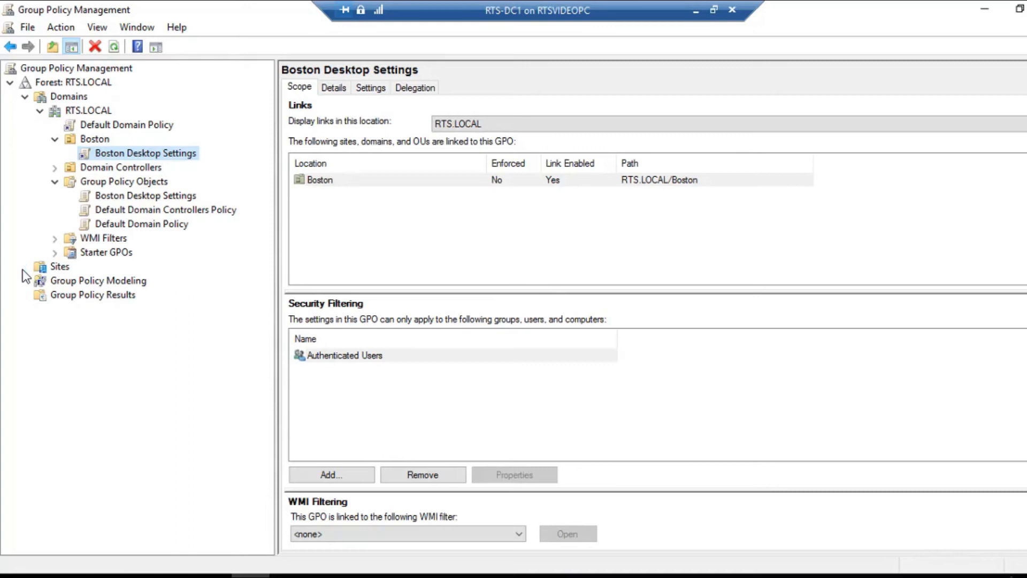
Show the Default-First-Site-Name site under the forest's Sites node
{"action": "left_click", "coordinate": [54, 267]}
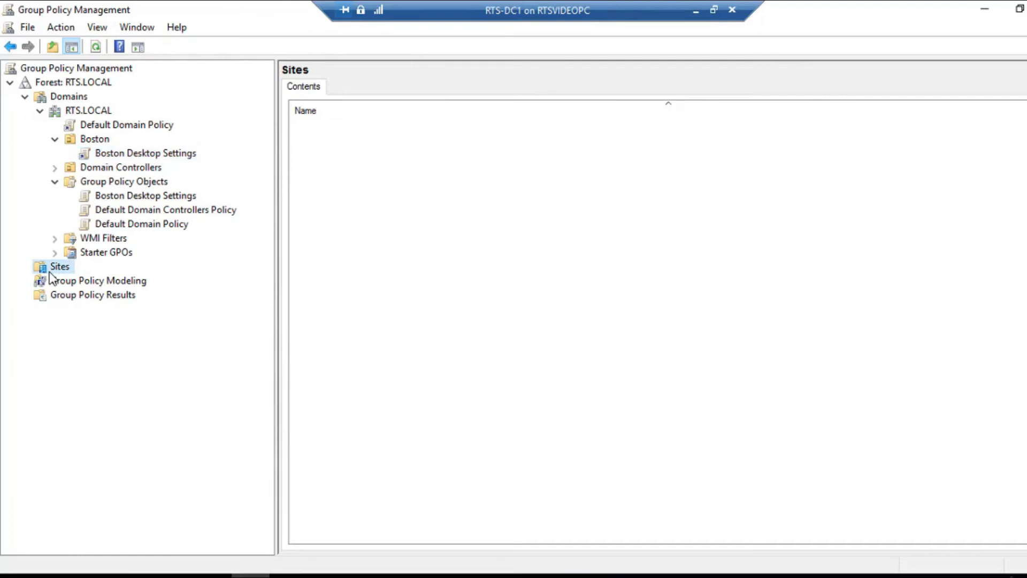
{"action": "right_click", "coordinate": [51, 275]}
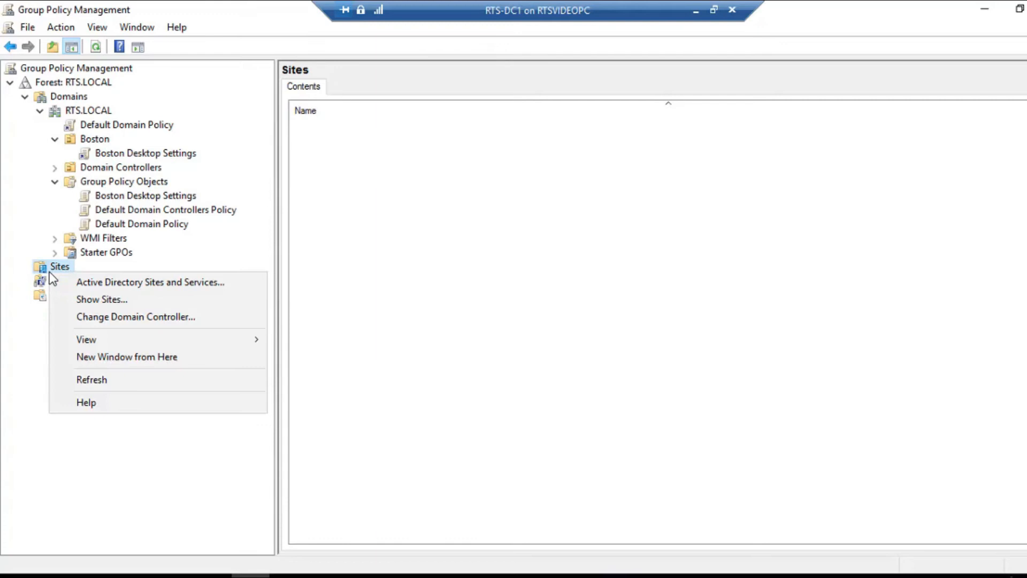
{"action": "left_click", "coordinate": [66, 298]}
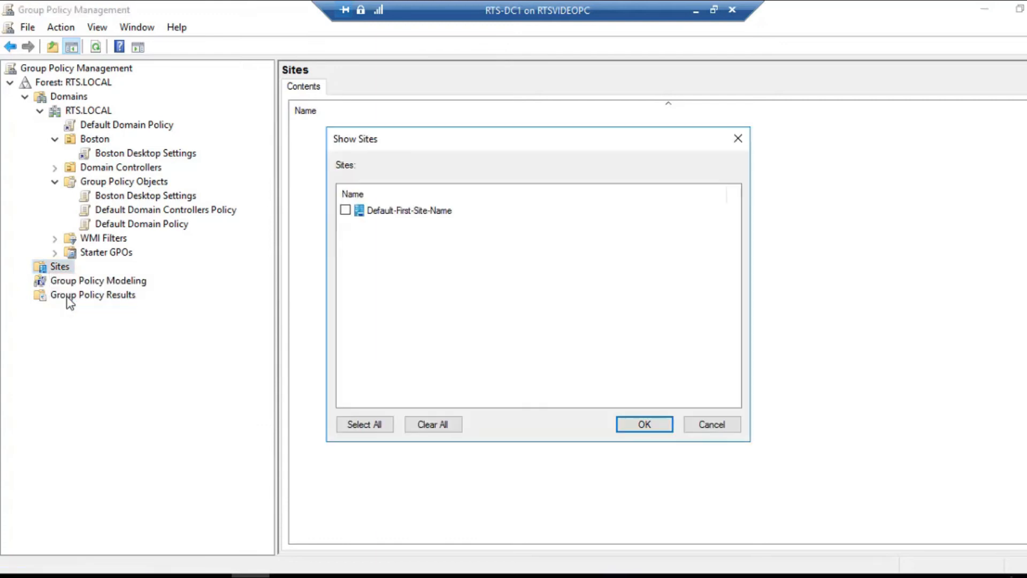
{"action": "left_click", "coordinate": [345, 209]}
{"action": "left_click", "coordinate": [623, 425]}
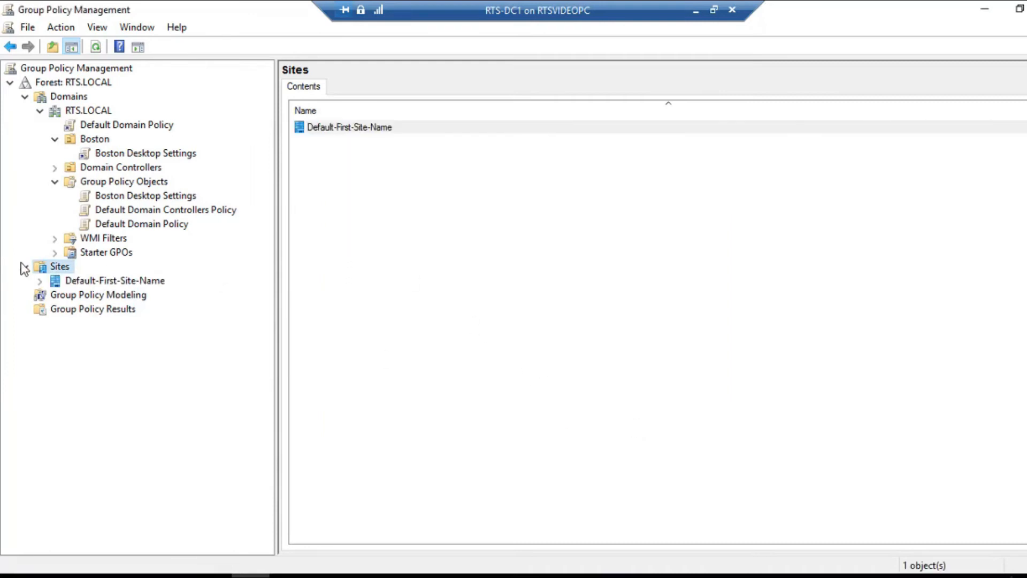
Examine the GPO linking options available for Default-First-Site-Name, and collapse the Sites node
{"action": "left_click", "coordinate": [56, 283]}
{"action": "right_click", "coordinate": [60, 285]}
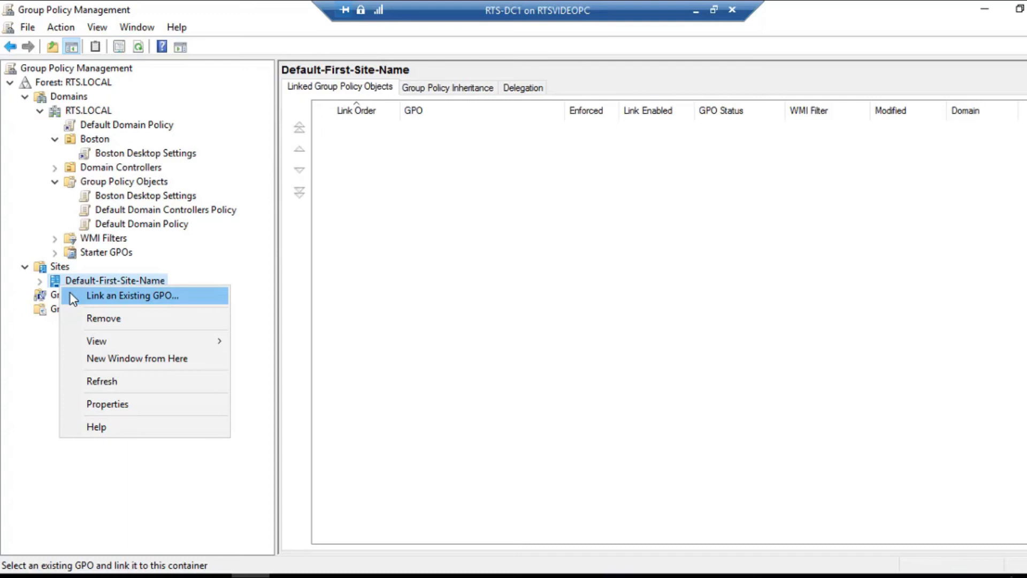
{"action": "left_click", "coordinate": [25, 270]}
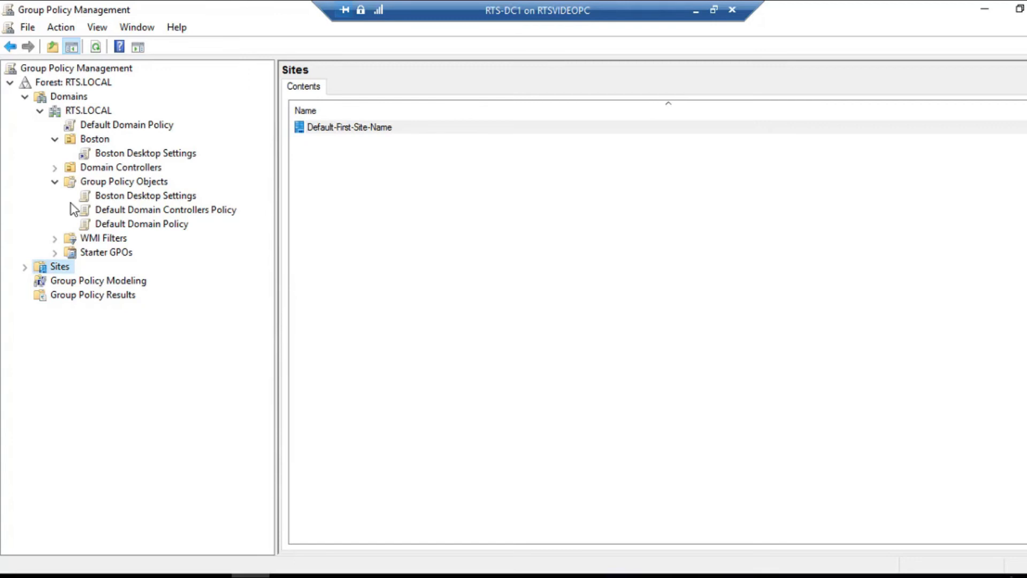
Open the Boston Desktop Settings GPO linked under Boston for editing, and maximize the editor window
{"action": "left_click", "coordinate": [118, 155]}
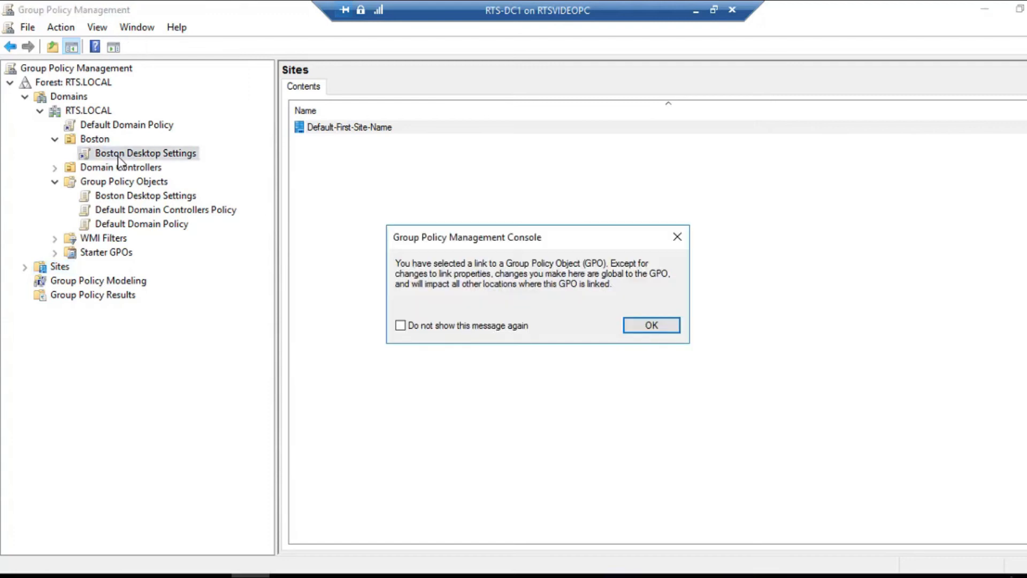
{"action": "left_click", "coordinate": [652, 325]}
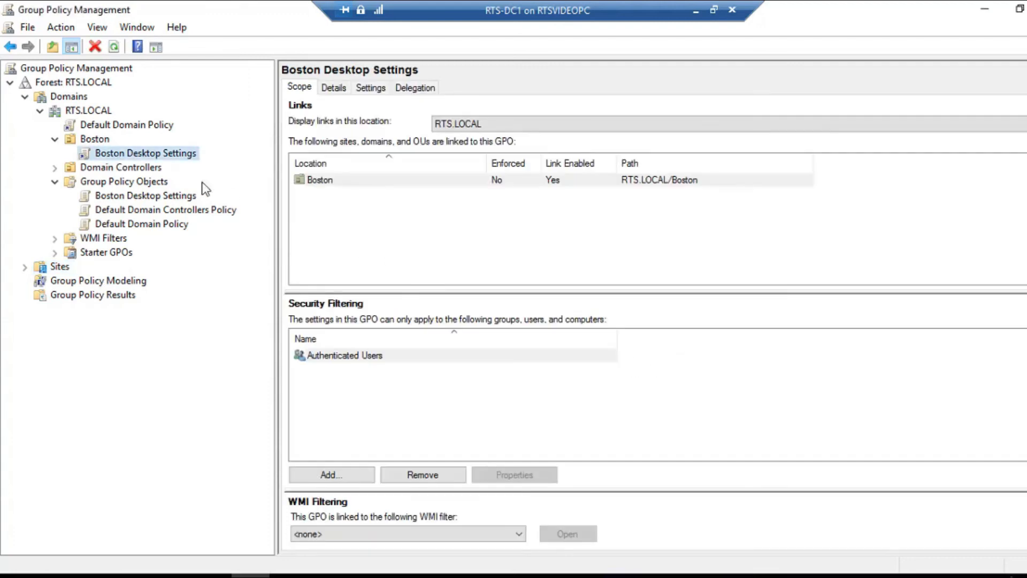
{"action": "right_click", "coordinate": [163, 158]}
{"action": "left_click", "coordinate": [192, 172]}
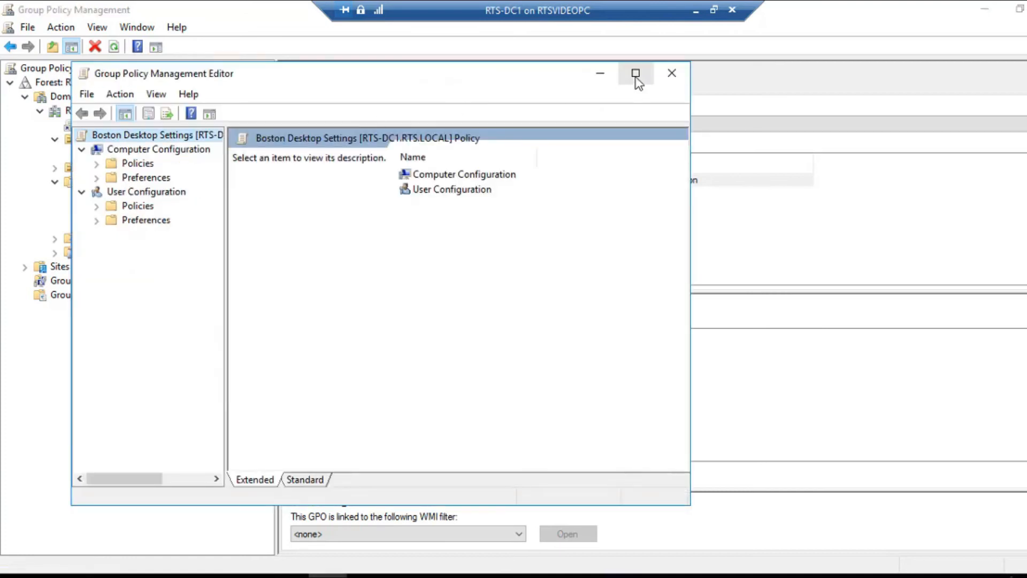
{"action": "left_click", "coordinate": [636, 73]}
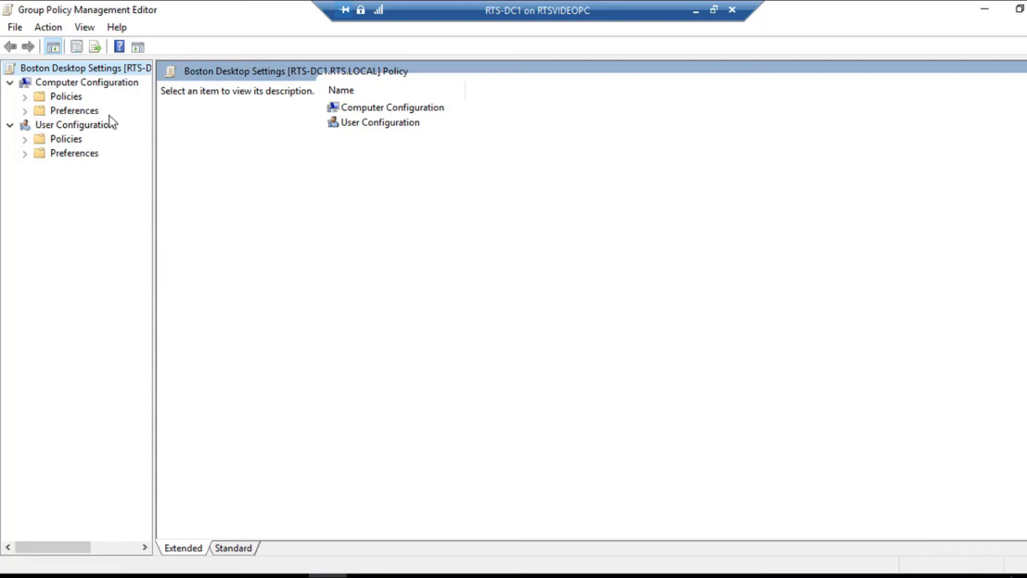
Widen the console tree and expand the System folder in the Administrative Templates of the Computer Configuration policies
{"action": "left_click", "coordinate": [103, 129]}
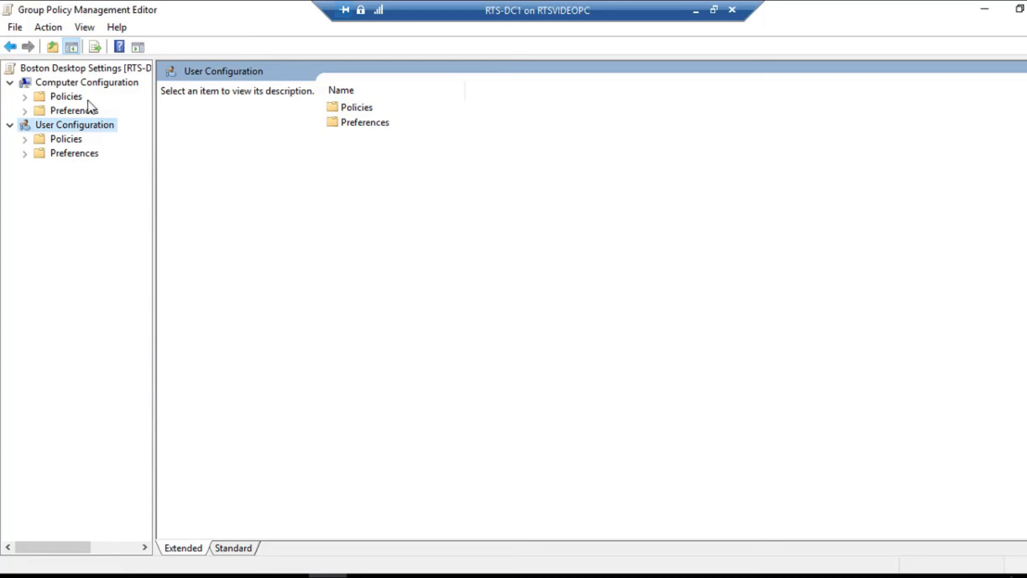
{"action": "left_click", "coordinate": [24, 97]}
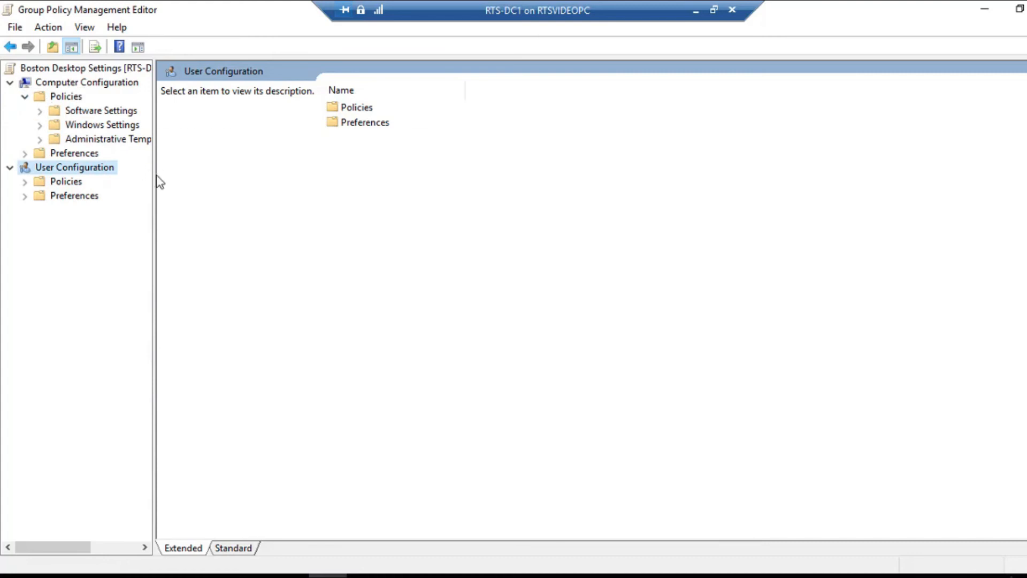
{"action": "left_click_drag", "start_coordinate": [154, 177], "coordinate": [276, 189]}
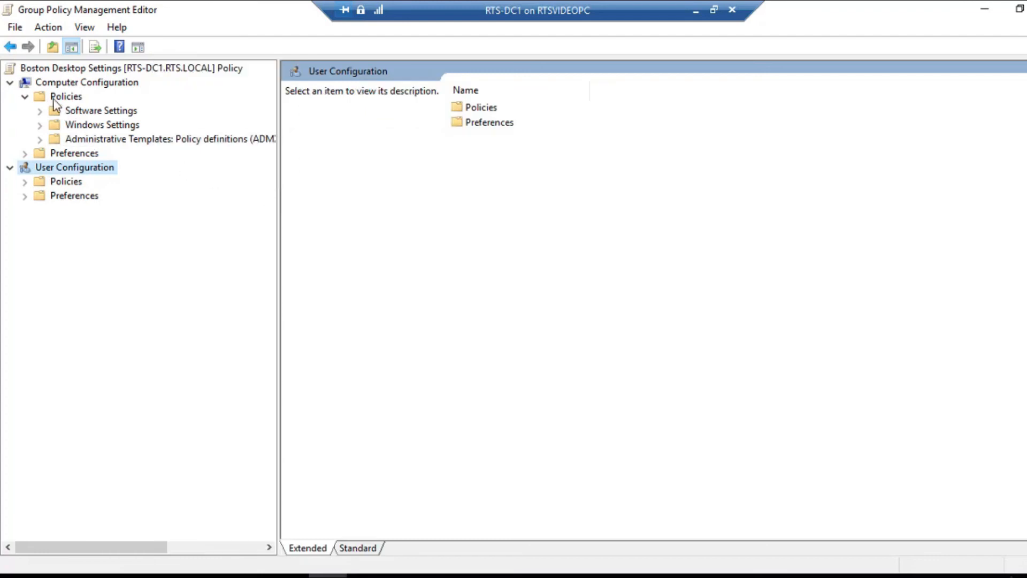
{"action": "left_click", "coordinate": [40, 140]}
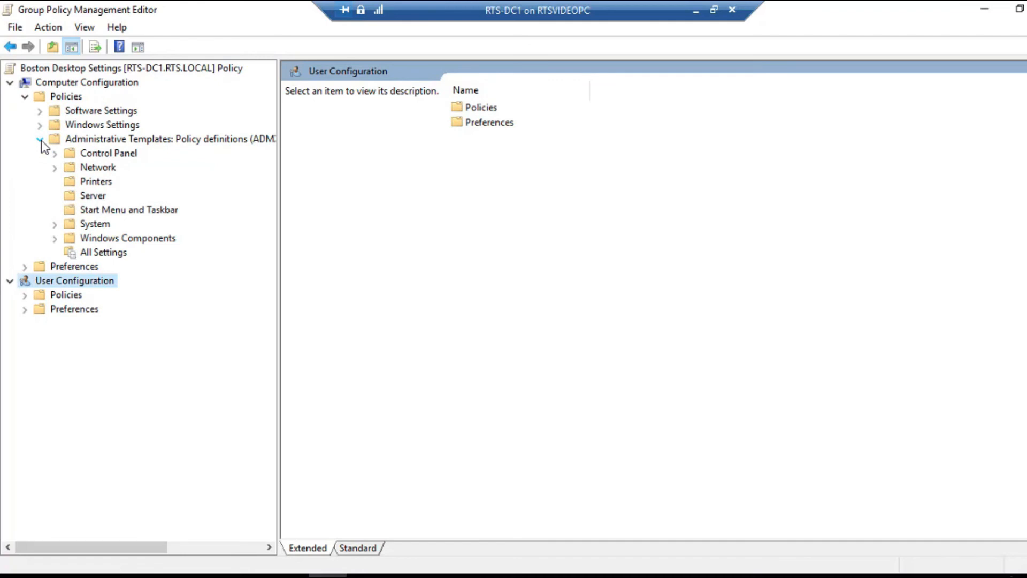
{"action": "left_click", "coordinate": [95, 225]}
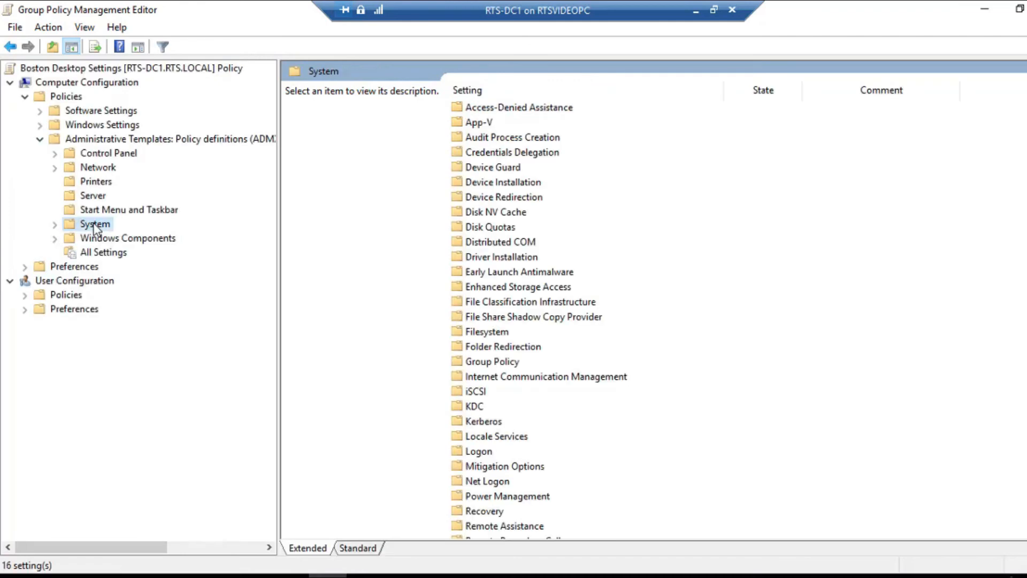
{"action": "left_click", "coordinate": [54, 227]}
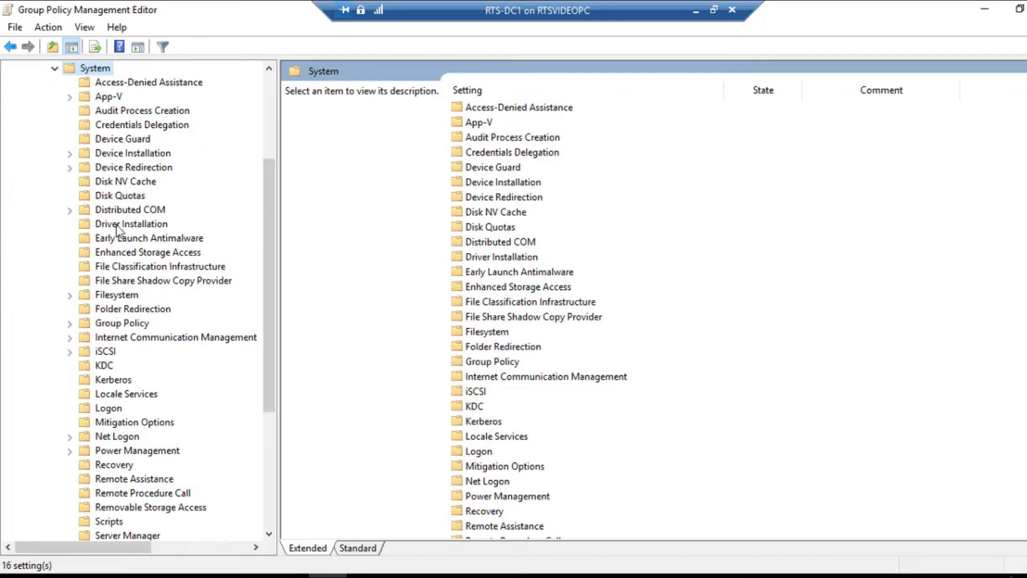
Review the "Prevent installation of removable devices" setting in Device Installation Restrictions, and close it without changing it
{"action": "double_click", "coordinate": [125, 154]}
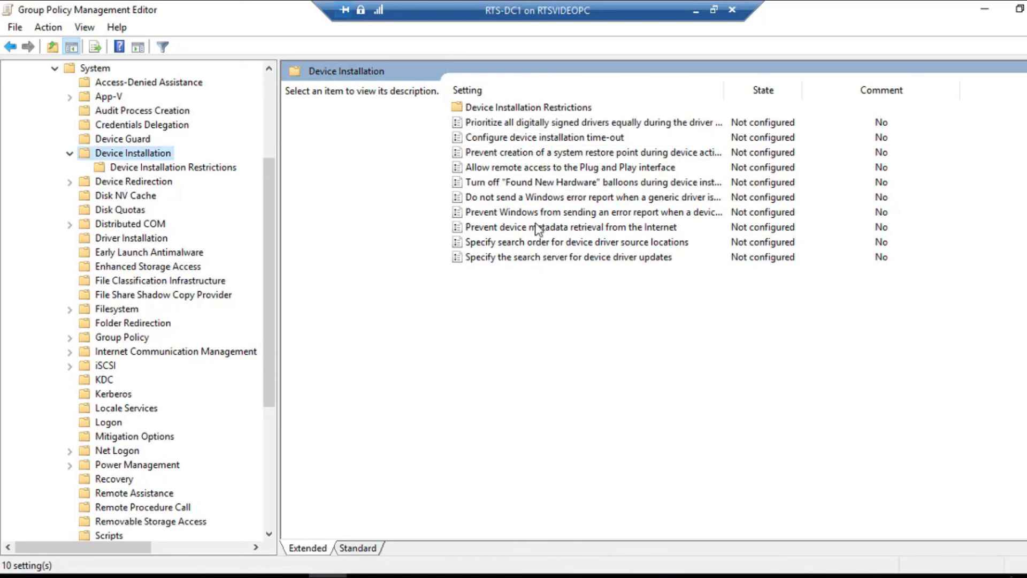
{"action": "double_click", "coordinate": [507, 108]}
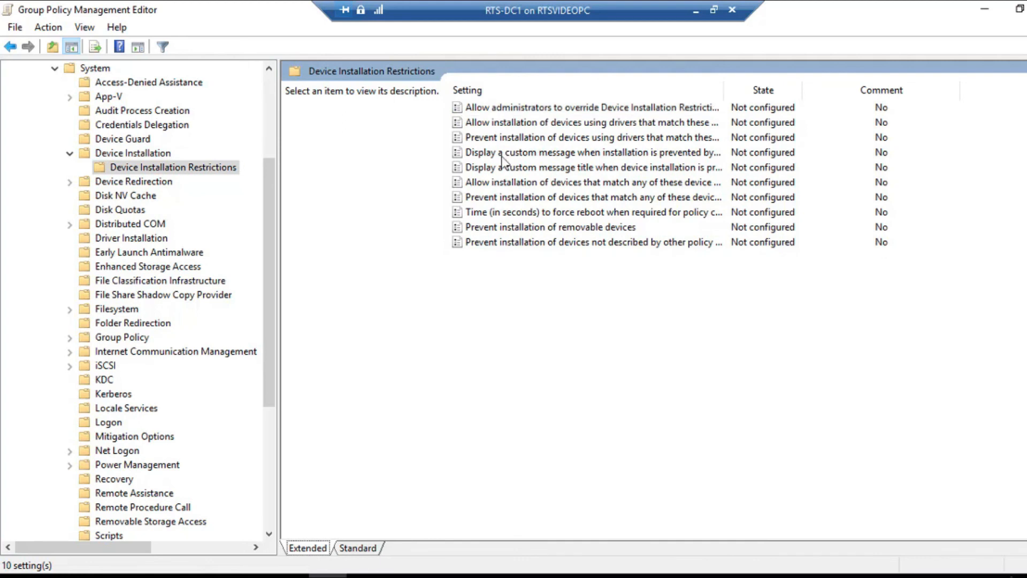
{"action": "left_click", "coordinate": [496, 230]}
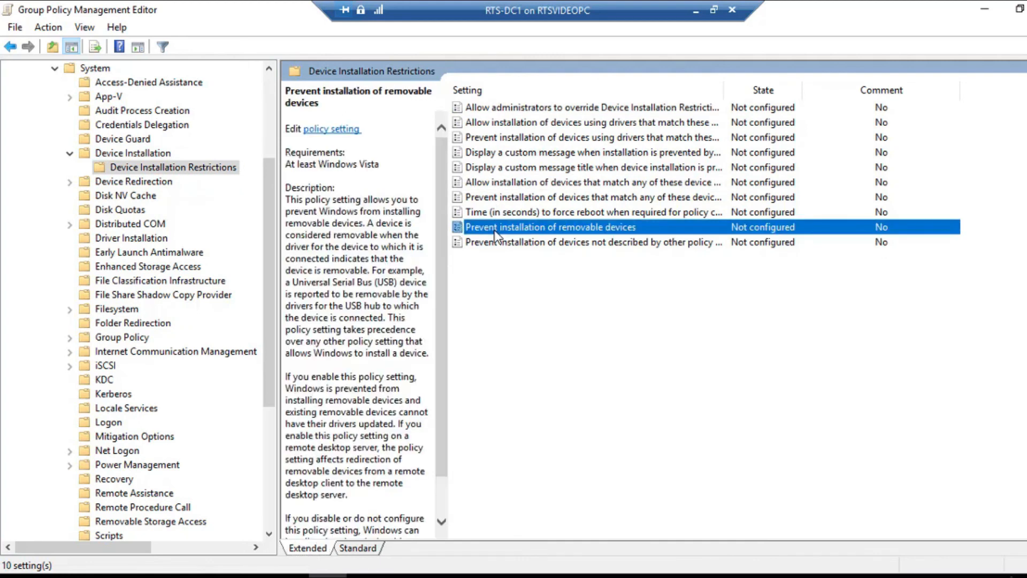
{"action": "double_click", "coordinate": [495, 228]}
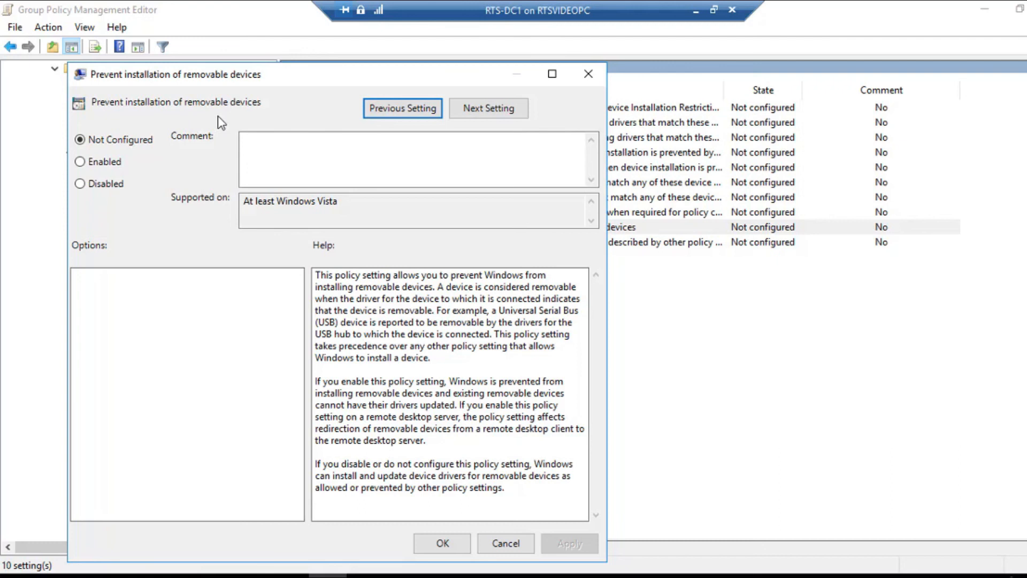
{"action": "left_click", "coordinate": [506, 544]}
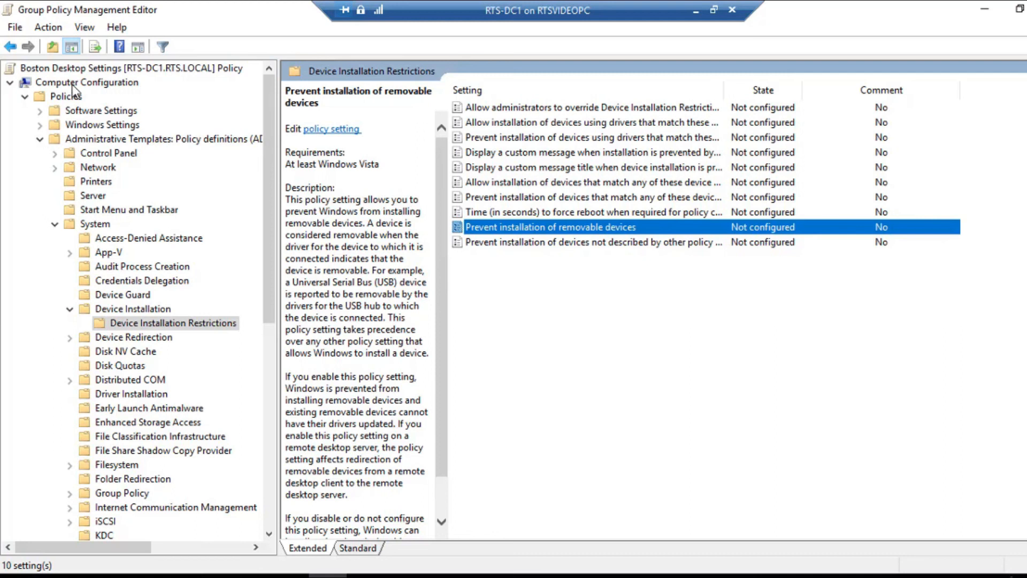
Collapse Computer Configuration, expand both settings groups of the User Configuration preferences, and display Drive Maps
{"action": "left_click", "coordinate": [10, 83]}
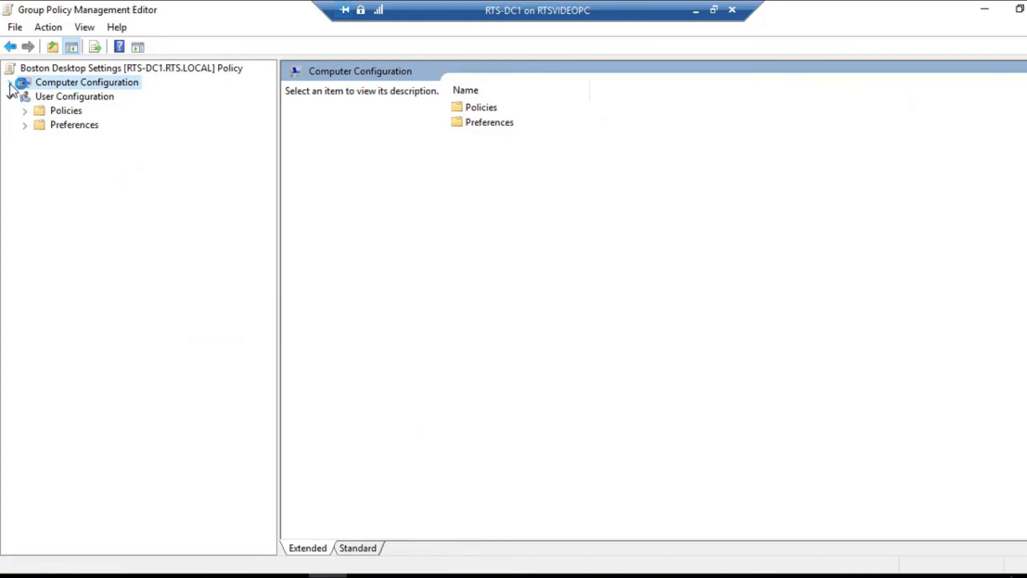
{"action": "left_click", "coordinate": [25, 125]}
{"action": "left_click", "coordinate": [38, 154]}
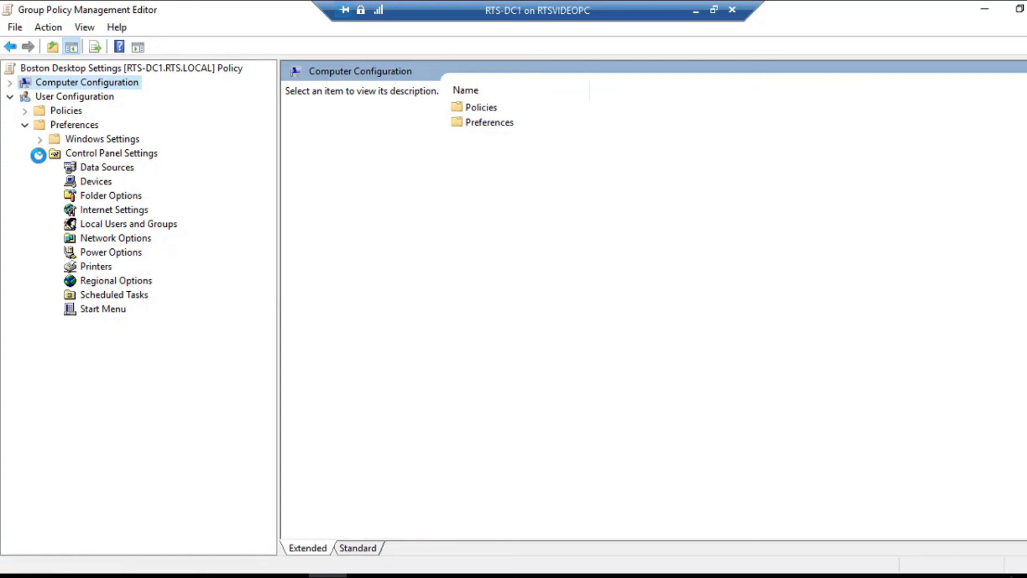
{"action": "left_click", "coordinate": [39, 139]}
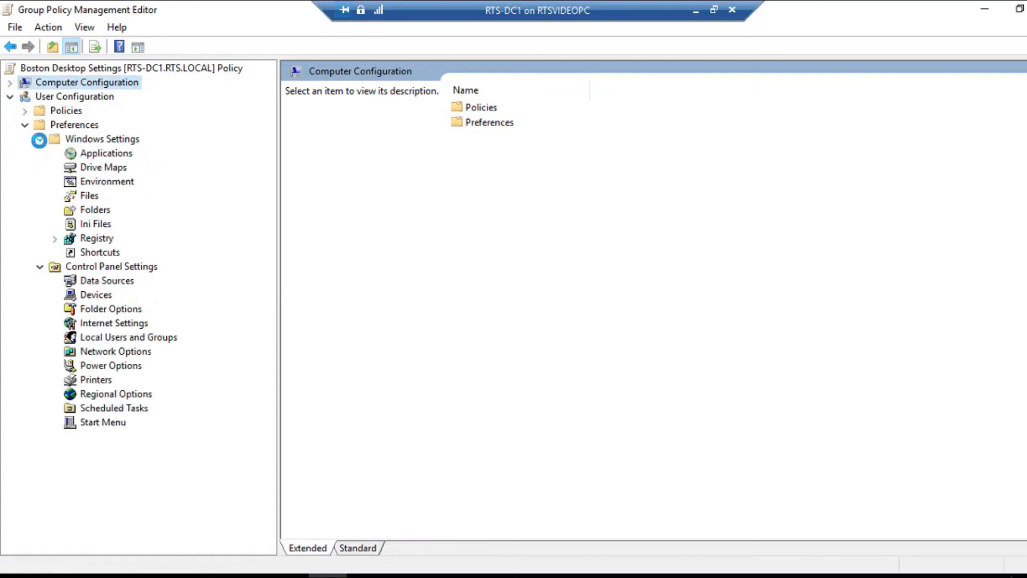
{"action": "left_click", "coordinate": [85, 170]}
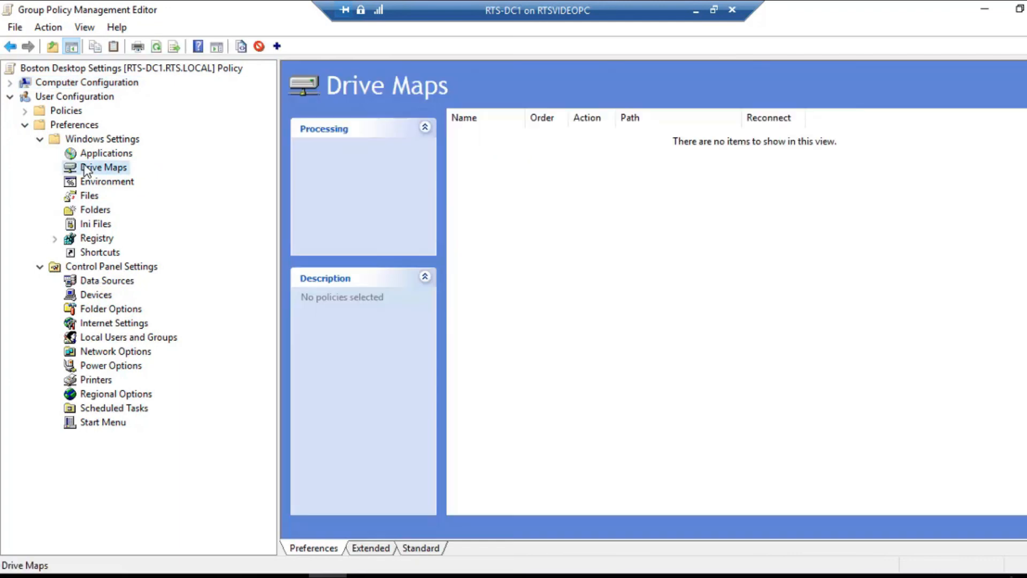